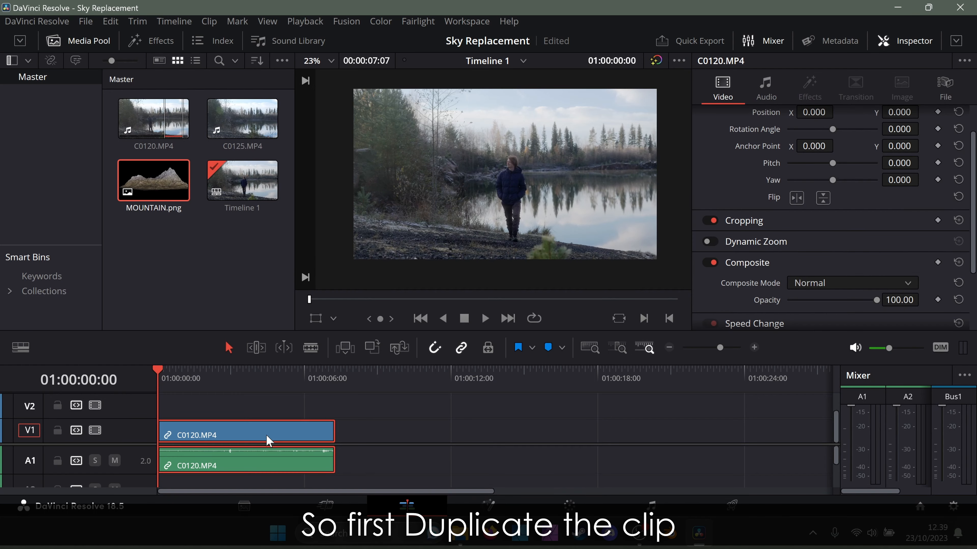
Duplicate the C0120.MP4 clip further along the V1 track and unlink the copy's audio from its video.
left_click_drag(269, 440, 577, 435)
left_click(487, 397)
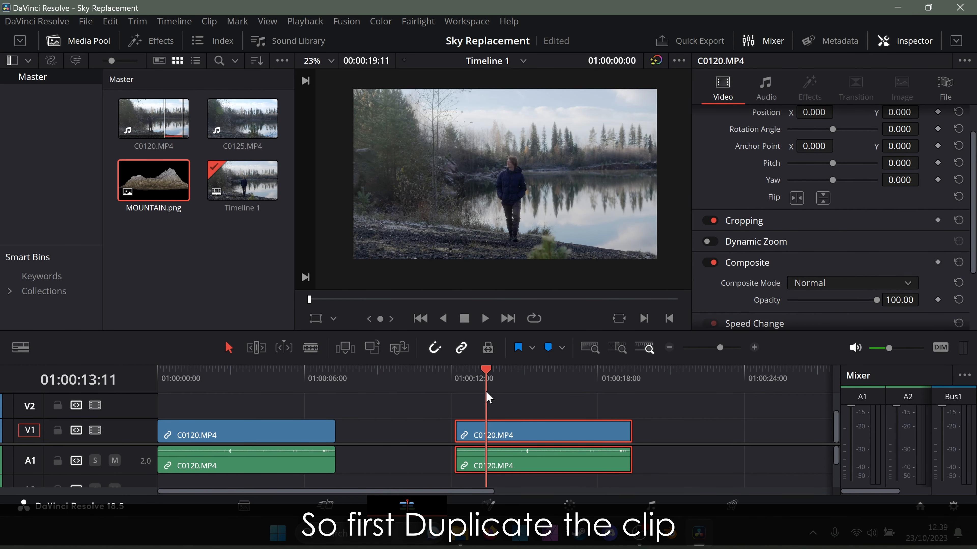
right_click(519, 434)
left_click(557, 507)
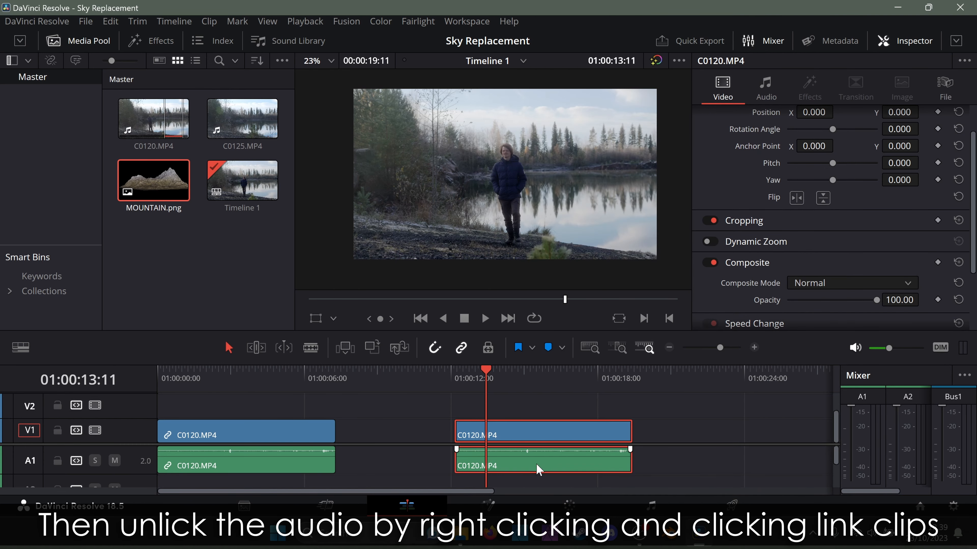
Delete the audio part of the duplicated C0120.MP4 clip on track A1.
left_click(688, 472)
left_click(595, 467)
key("Delete")
Open the duplicated video clip in the Fusion page and display MediaOut1 in the viewer.
left_click(488, 426)
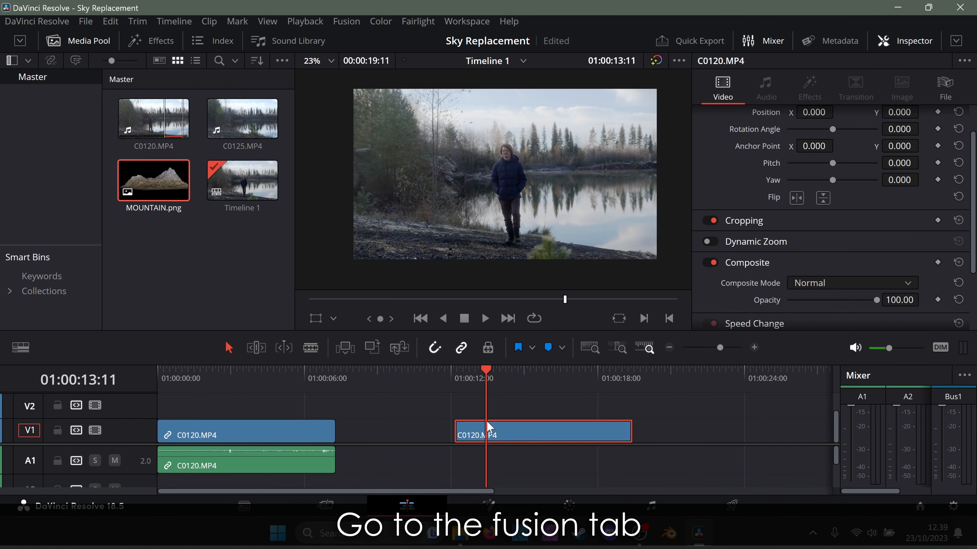
left_click(508, 506)
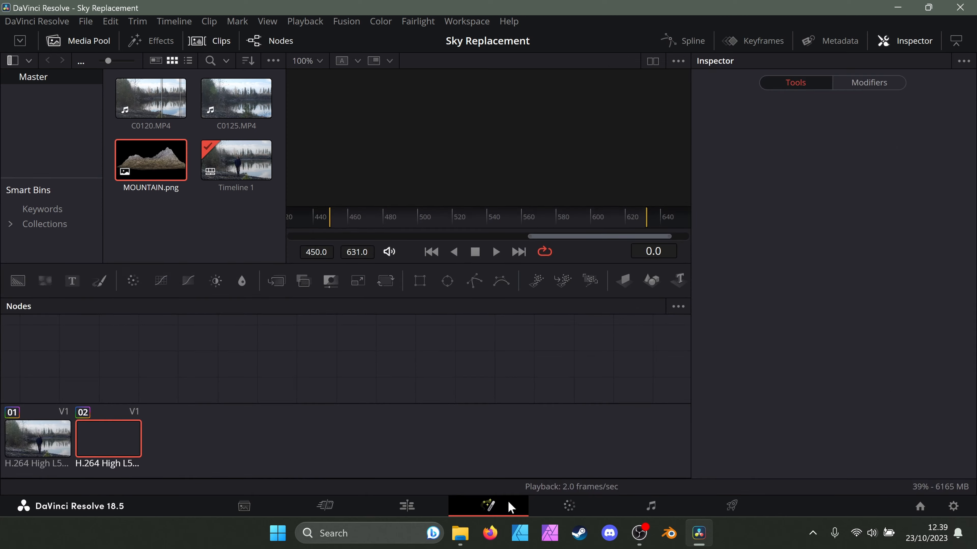
left_click(87, 44)
left_click(88, 45)
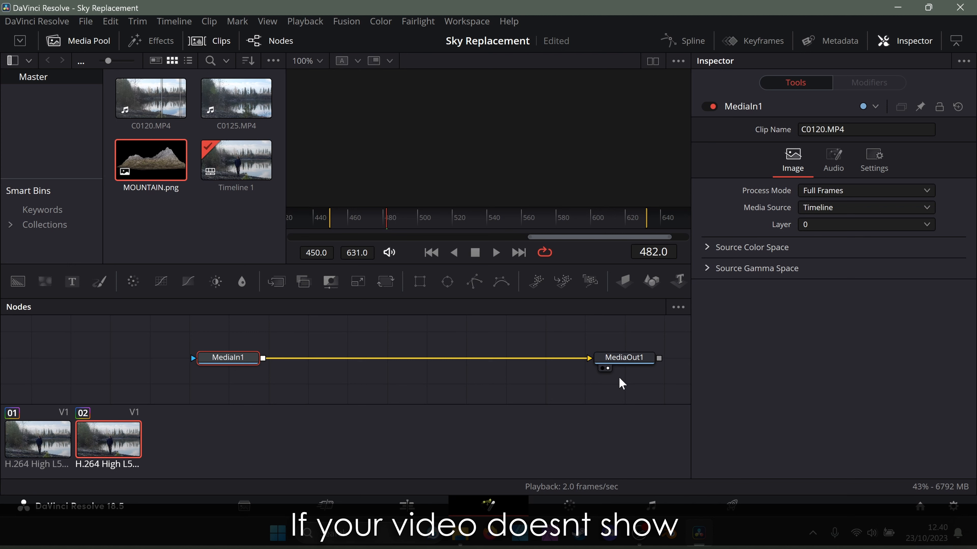
left_click(602, 368)
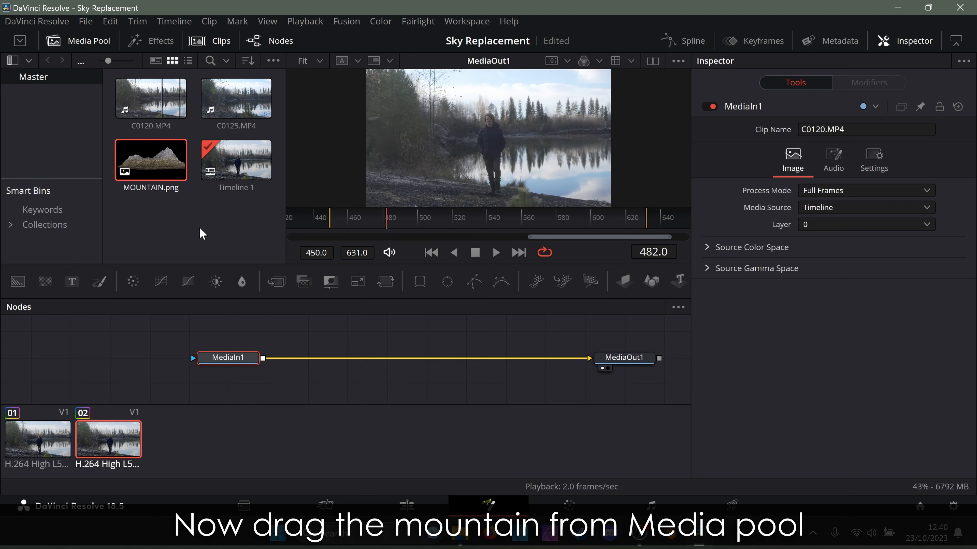
Add MOUNTAIN.png from the media pool to the node graph and rename its node as MOUNTAIN SKY.
left_click_drag(150, 168, 242, 392)
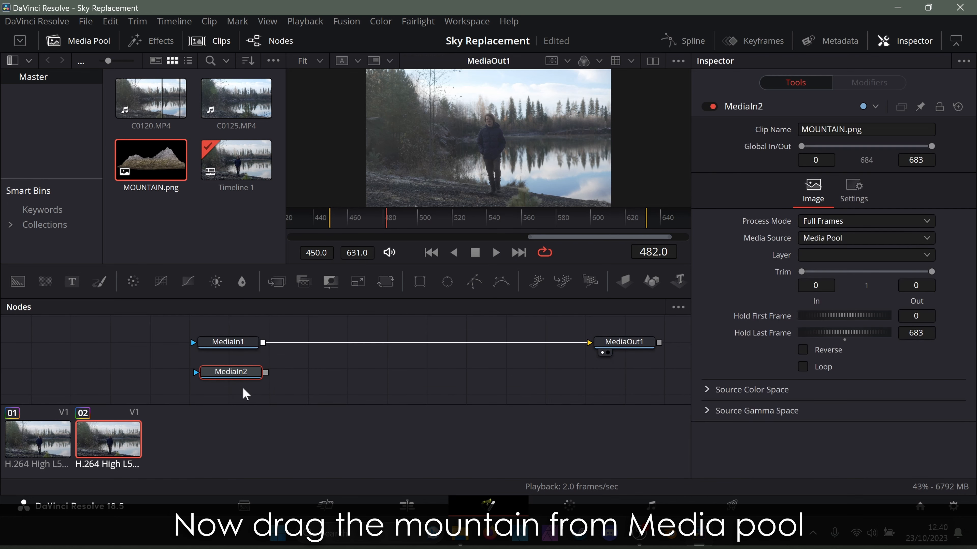
key("F2")
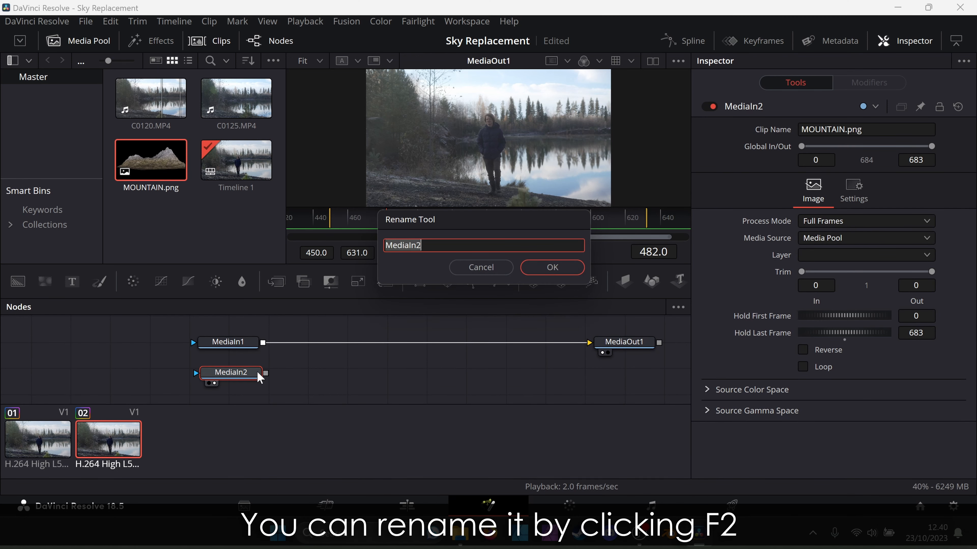
type("MOUNTAIN SKY")
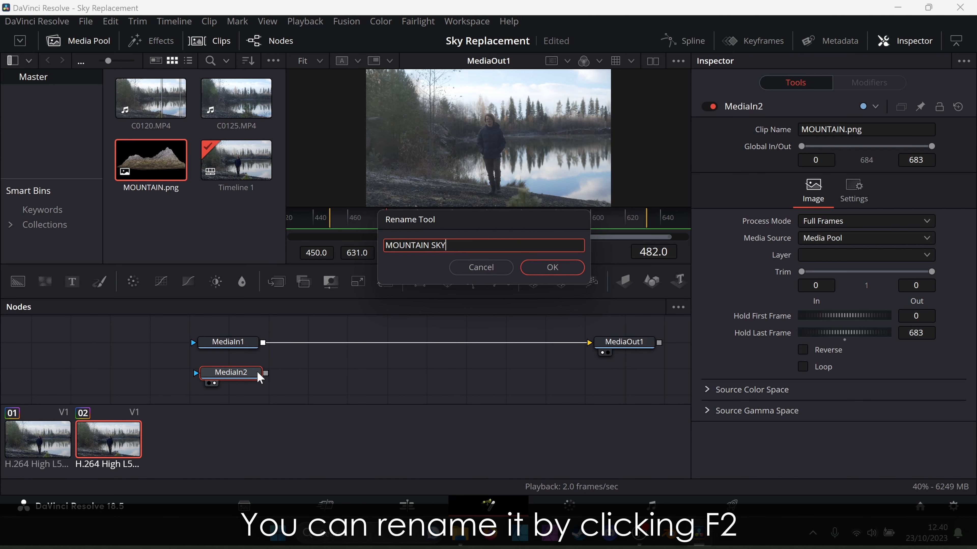
key("Return")
Rename the MediaIn1 node of the video clip as WALK.
left_click(242, 341)
key("F2")
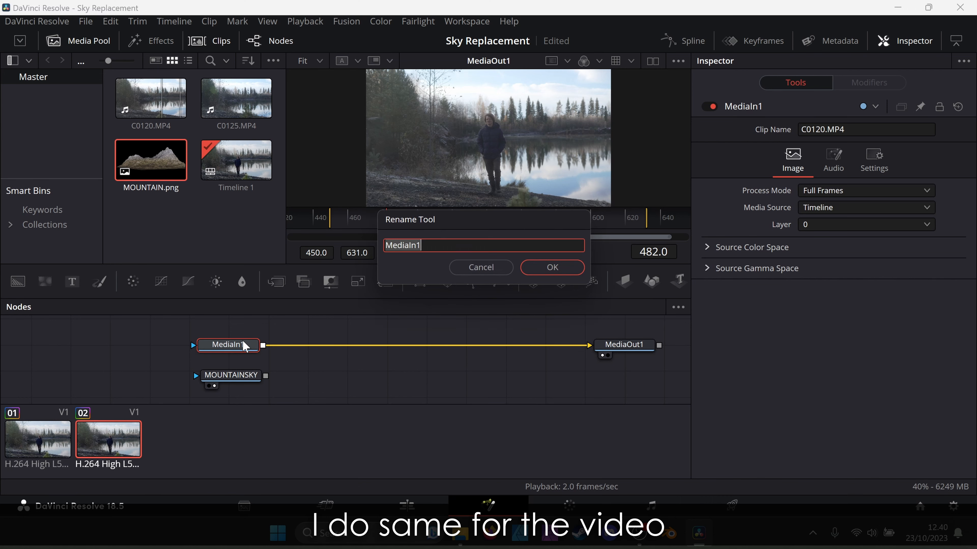
type("WALK")
key("Return")
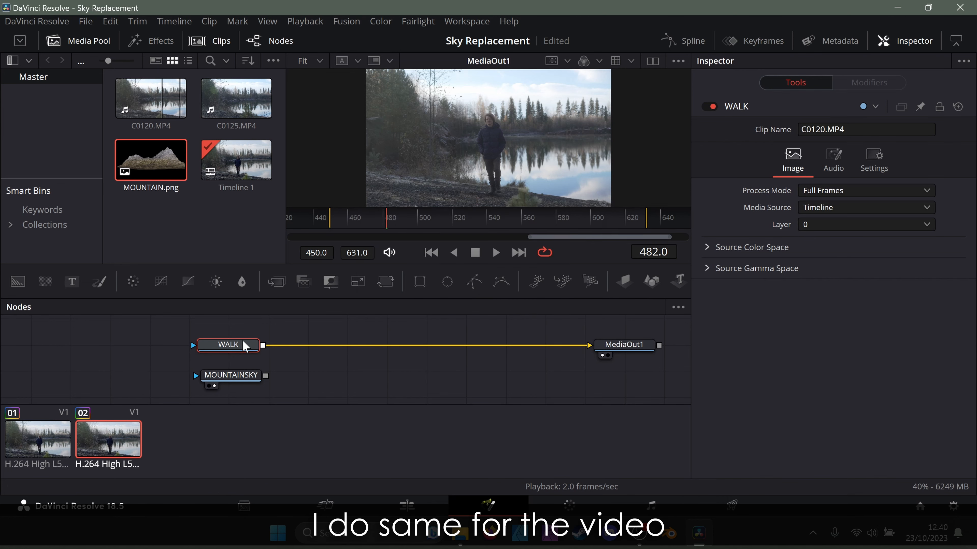
Add a Merge node on the connection between WALK and MediaOut1.
left_click(357, 363)
key("ctrl+space")
type("trans")
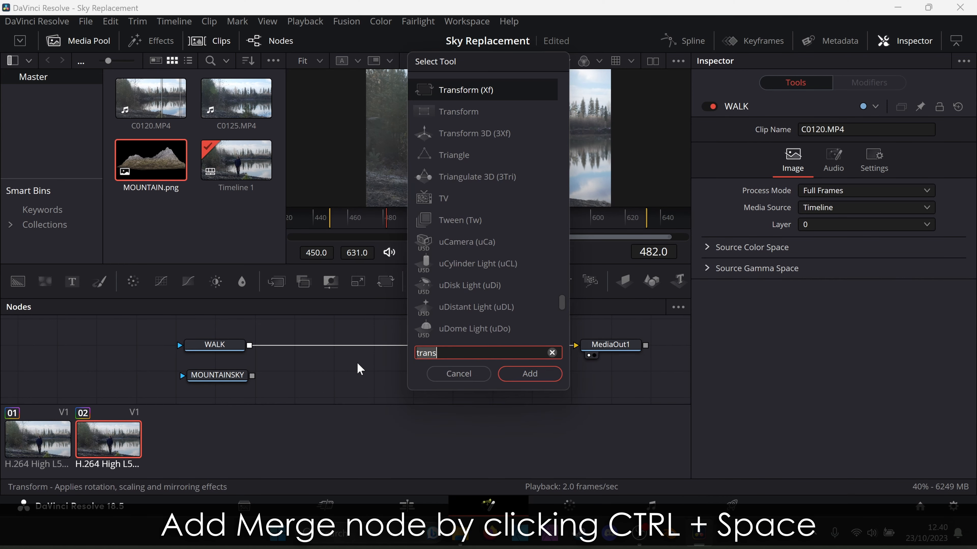
key("BackSpace")
key("BackSpace")
key("BackSpace")
key("BackSpace")
key("BackSpace")
type("merge")
key("Return")
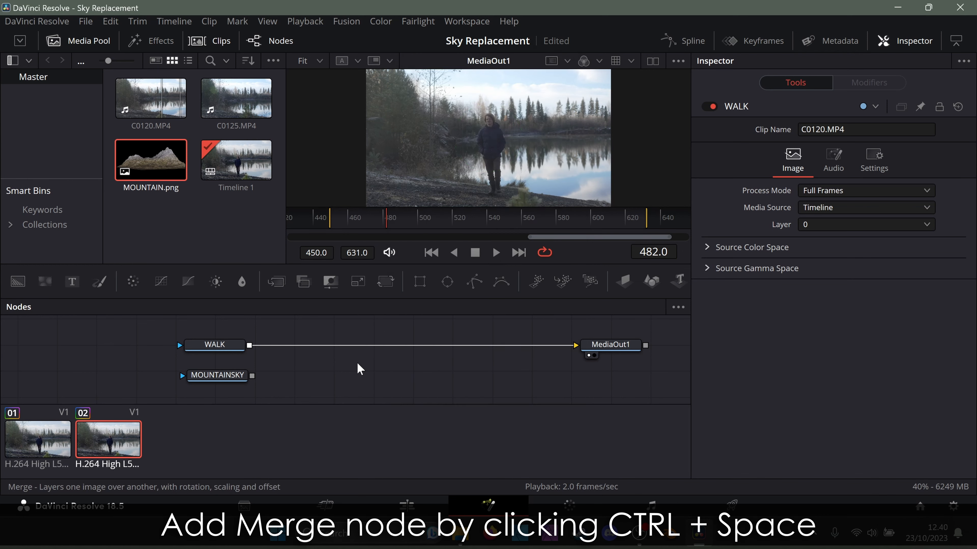
left_click_drag(359, 370, 422, 351)
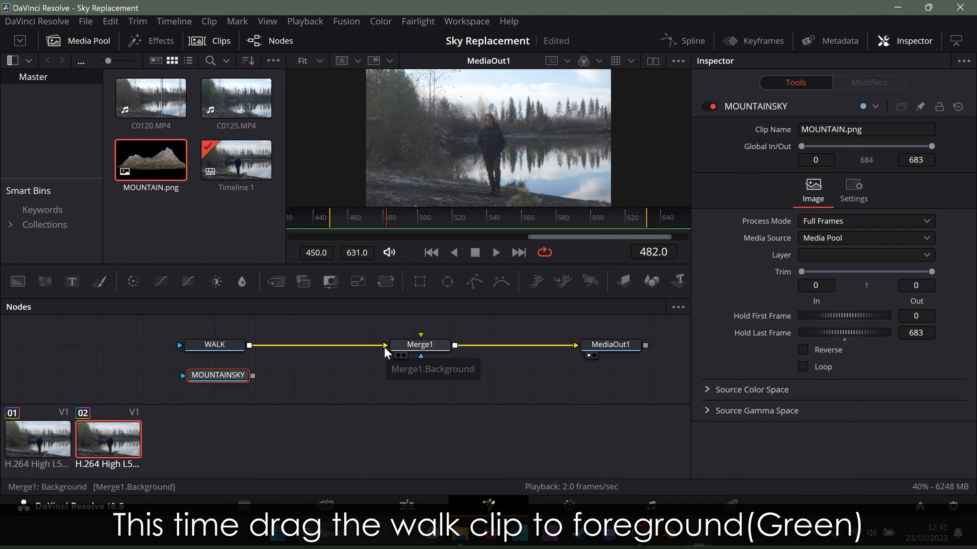
Connect WALK to the foreground input of Merge1 and MOUNTAINSKY to its background input.
left_click_drag(384, 345, 421, 335)
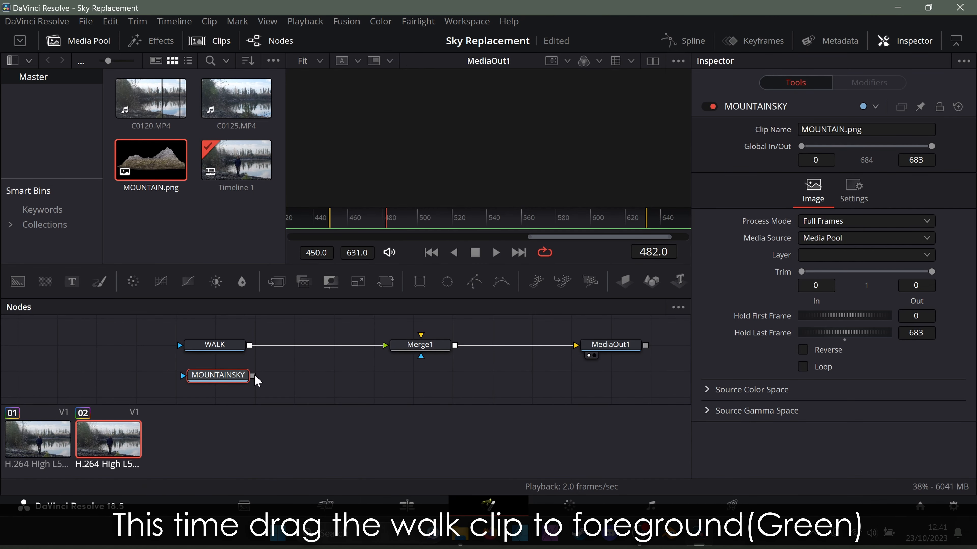
left_click_drag(254, 376, 268, 370)
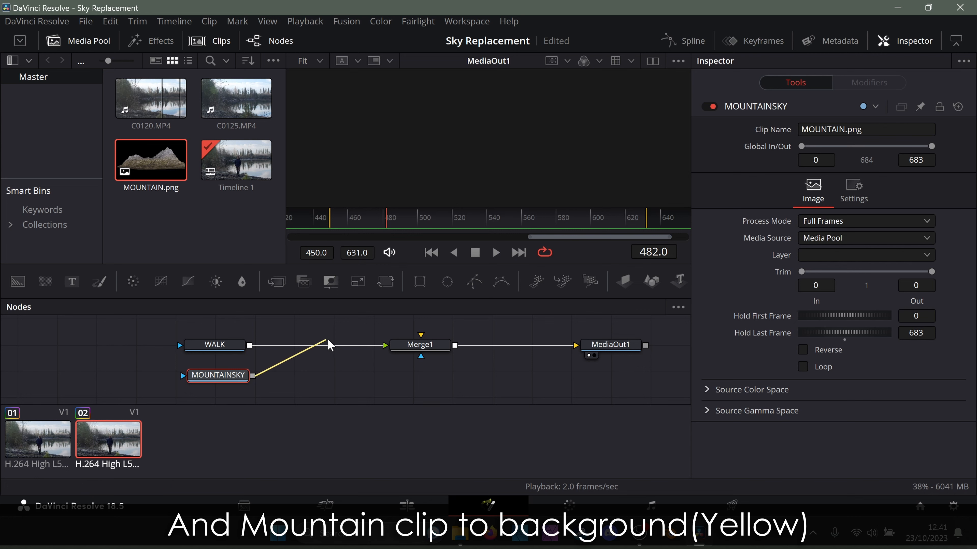
left_click_drag(328, 341, 419, 334)
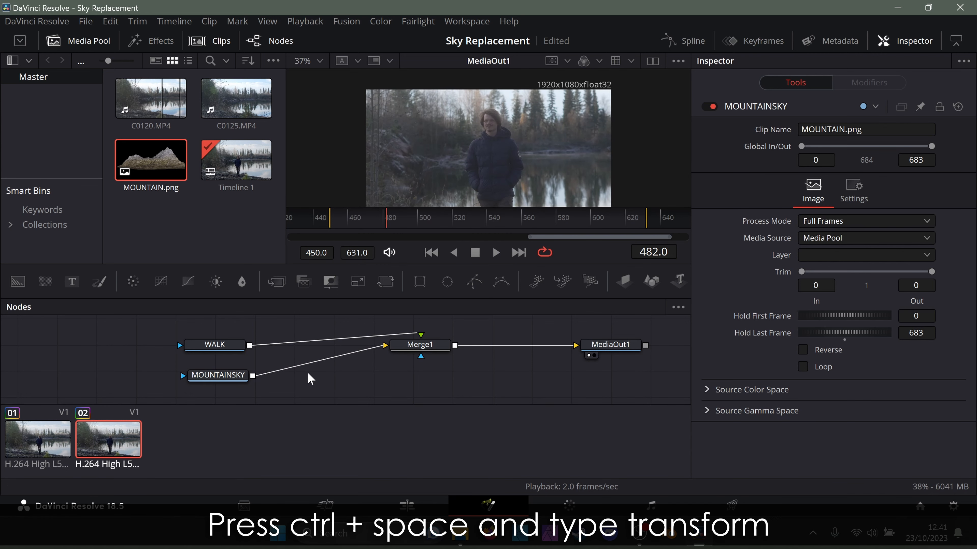
Add a Transform node on the connection between MOUNTAINSKY and Merge1.
key("ctrl+space")
type("t")
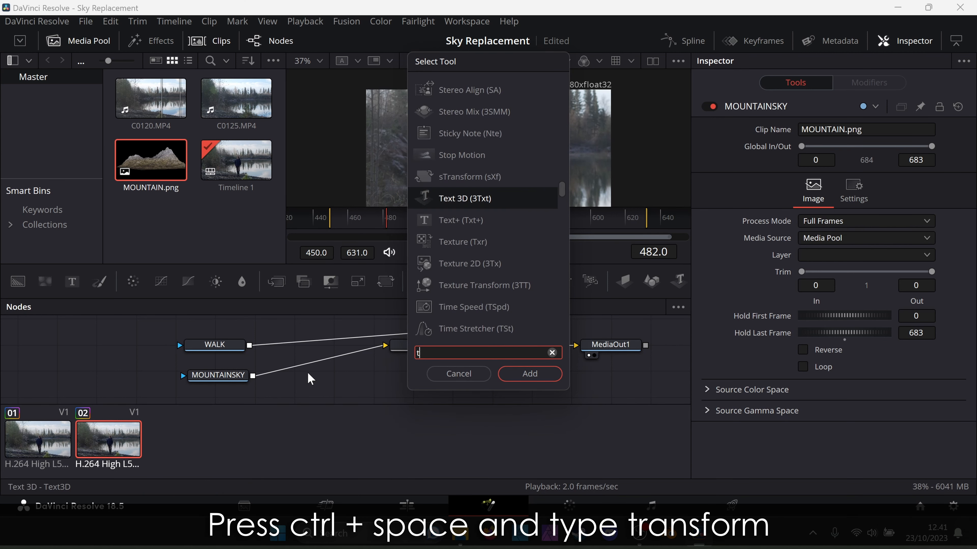
type("ransform")
key("Return")
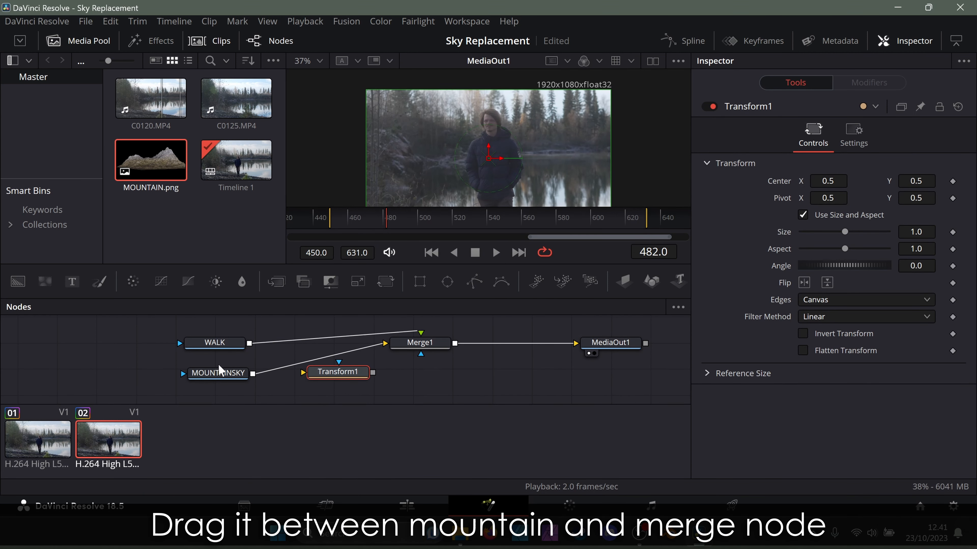
left_click_drag(343, 376, 327, 365)
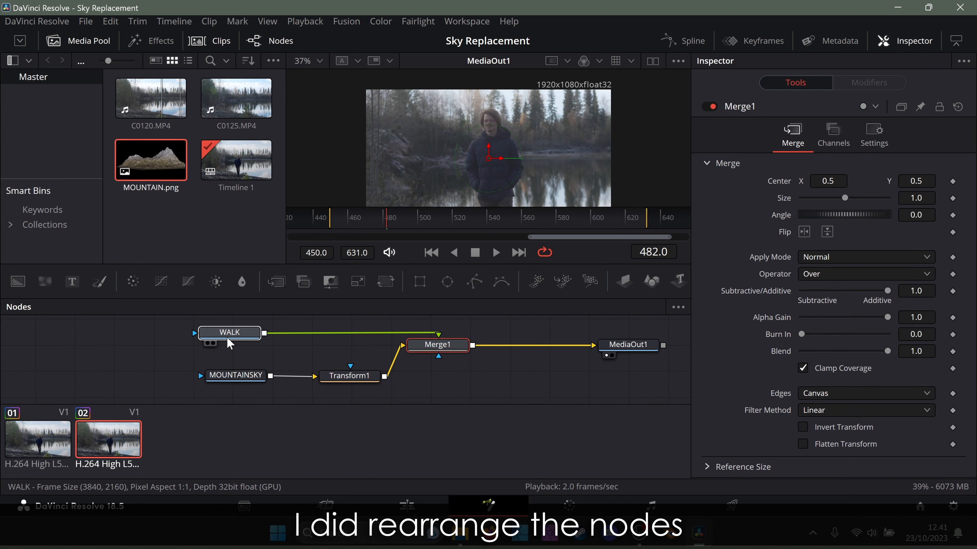
Duplicate the Merge1 node and insert the copy between Transform1 and Merge1.
left_click(454, 349)
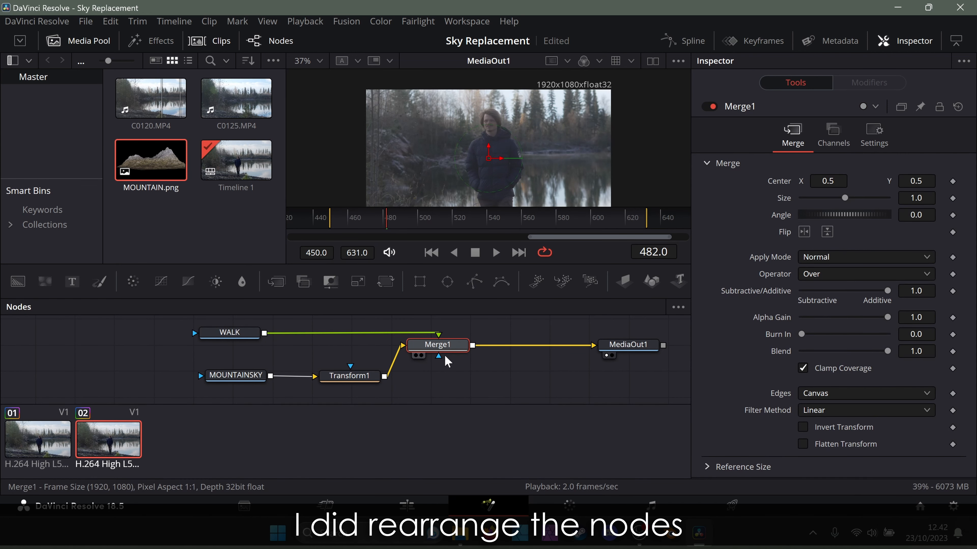
key("ctrl+c")
key("ctrl+v")
left_click_drag(497, 349, 393, 368)
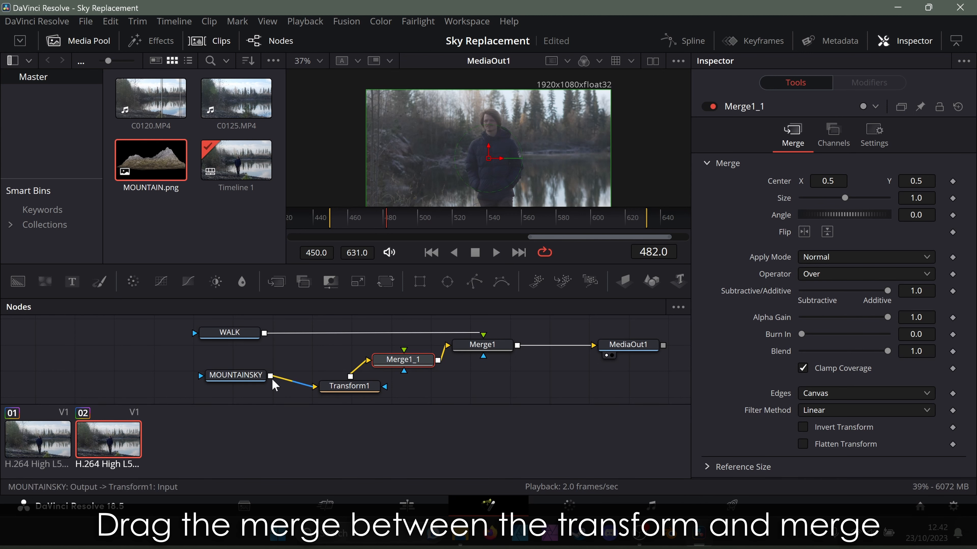
Line up MOUNTAINSKY, Transform1 and Merge1_1 in a row and connect WALK to Merge1_1 as background, with the mountain as foreground.
left_click_drag(239, 378, 198, 377)
left_click_drag(353, 389, 292, 379)
left_click_drag(410, 367, 401, 386)
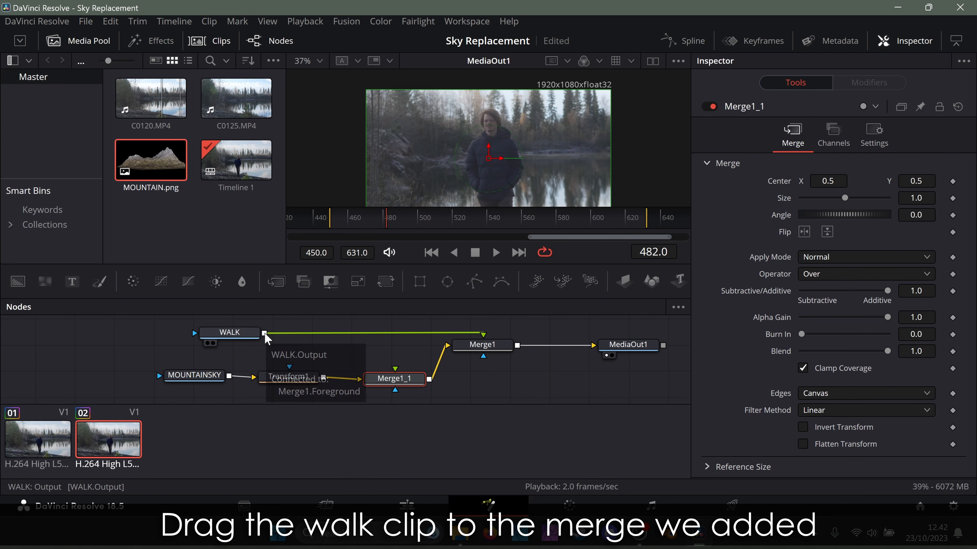
left_click_drag(265, 333, 380, 379)
Select Transform1 and display the Merge1_1 output in the viewer.
left_click(298, 378)
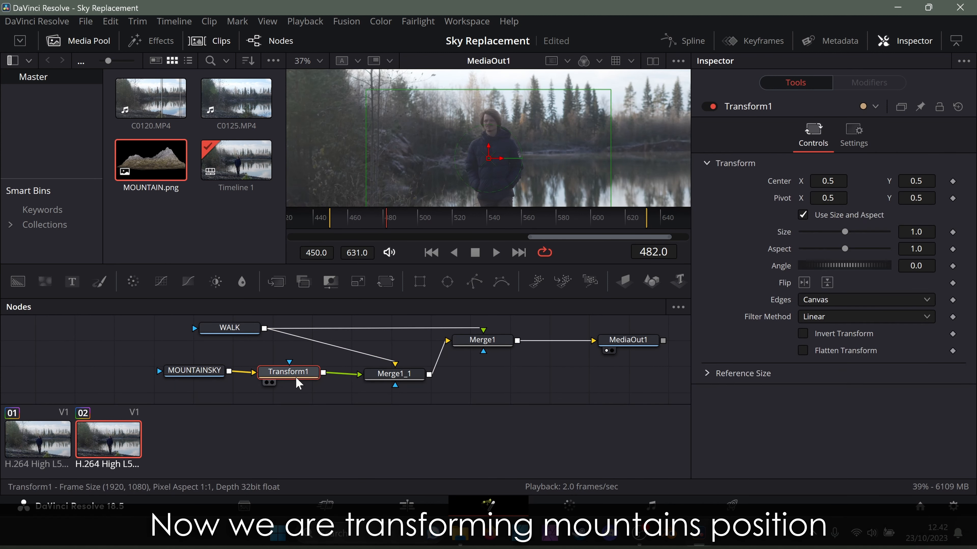
scroll(536, 146, "down", 2)
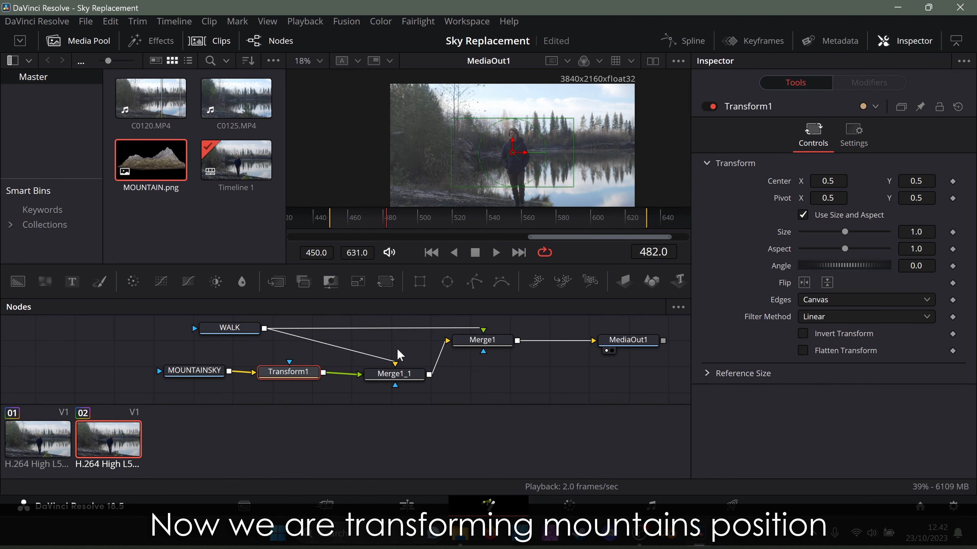
left_click(374, 385)
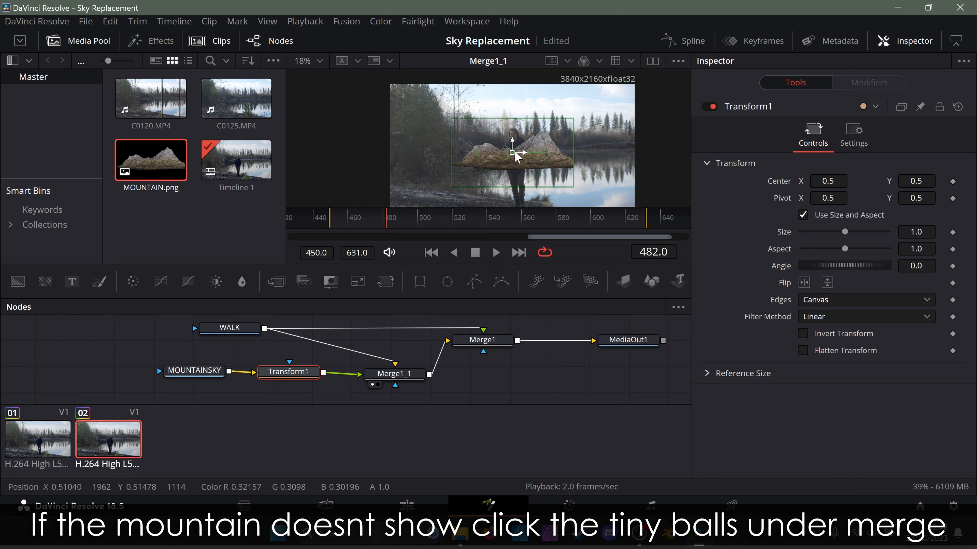
Enlarge the mountain to size 1.44 in Transform1 and move it over the tree line, to about center X 0.87, Y 0.99.
left_click_drag(517, 154, 575, 121)
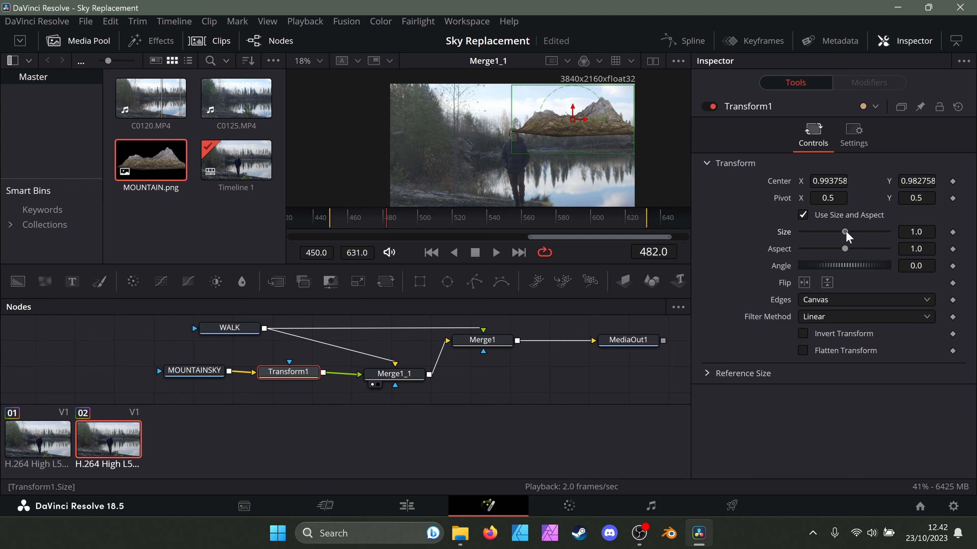
left_click_drag(845, 231, 849, 230)
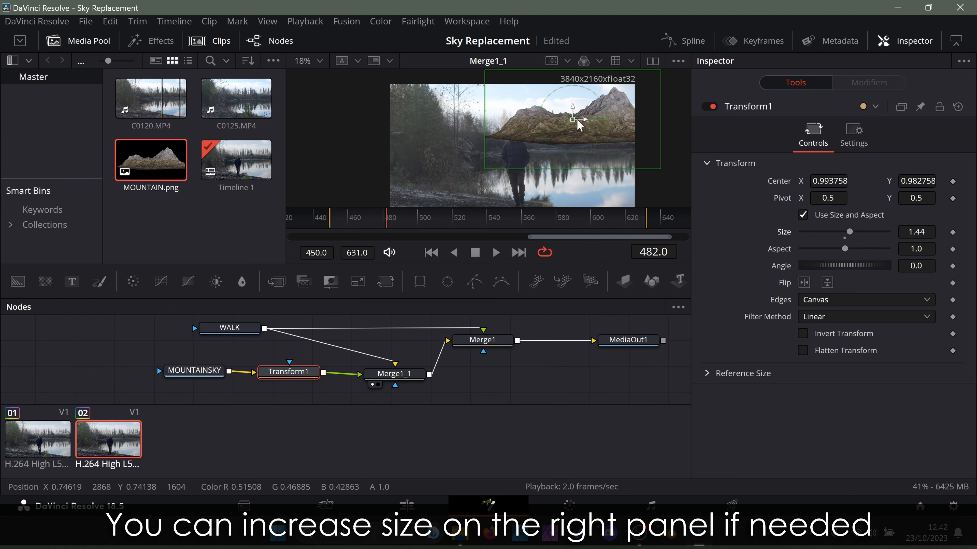
left_click_drag(574, 122, 558, 122)
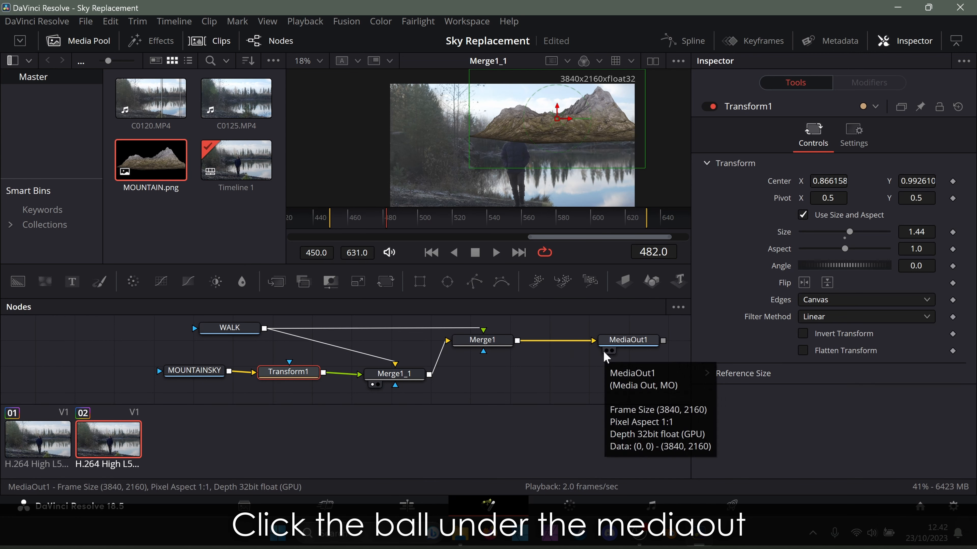
Display MediaOut1 in the viewer and move MOUNTAINSKY and Transform1 away from Merge1_1 to make space between them.
left_click(606, 350)
left_click_drag(191, 357, 414, 385)
left_click_drag(413, 383, 387, 388)
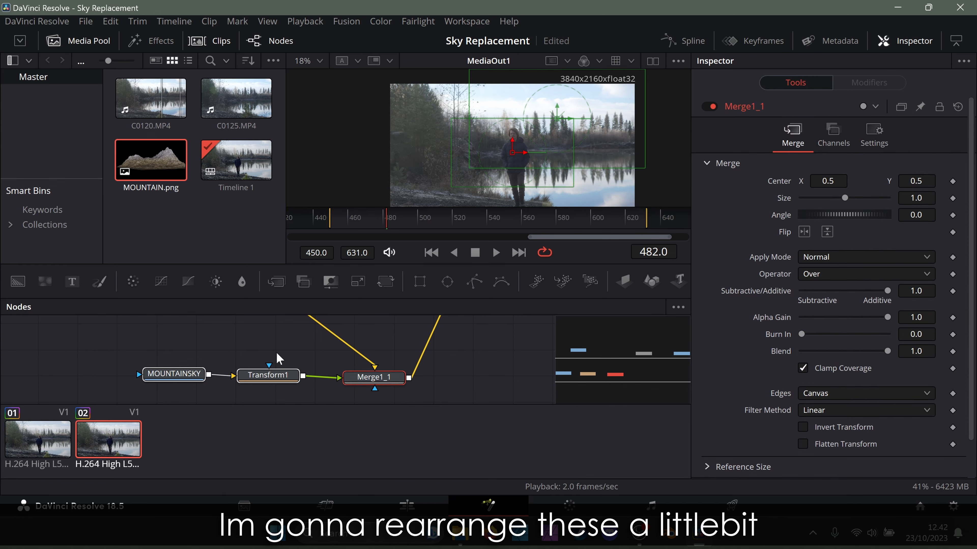
left_click_drag(173, 358, 268, 380)
left_click(268, 377)
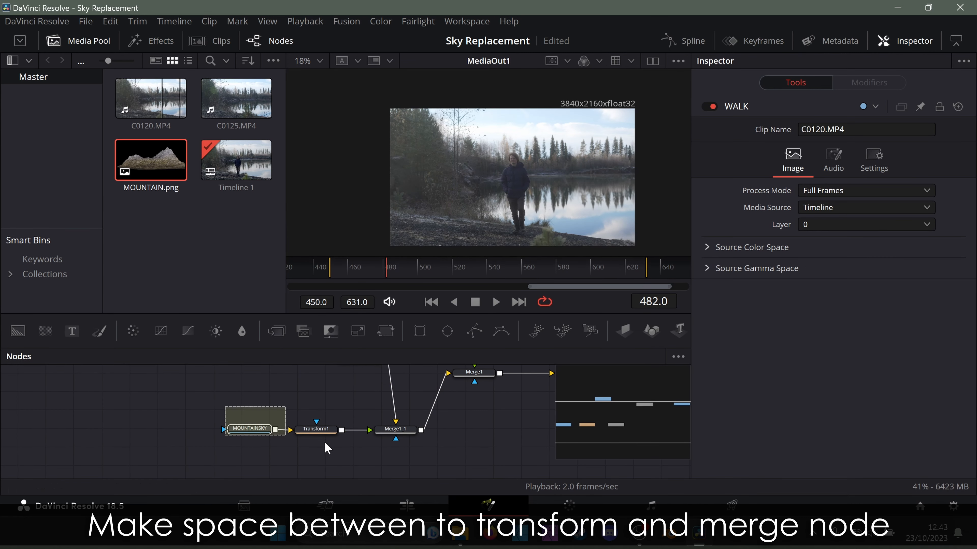
left_click_drag(325, 443, 328, 445)
left_click_drag(313, 432, 194, 433)
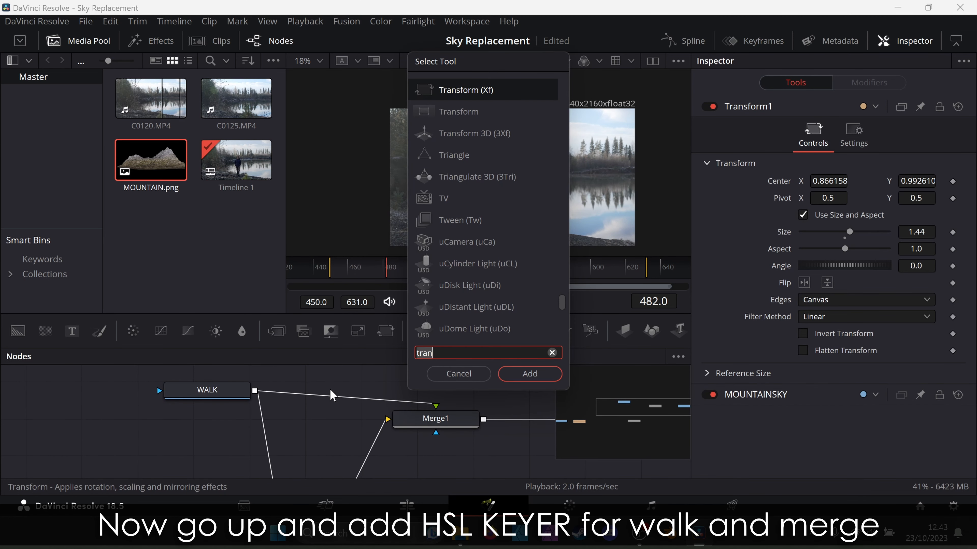
Add an HSL Keyer node between WALK and the foreground input of Merge1.
key("BackSpace")
key("BackSpace")
key("BackSpace")
key("BackSpace")
type("keye")
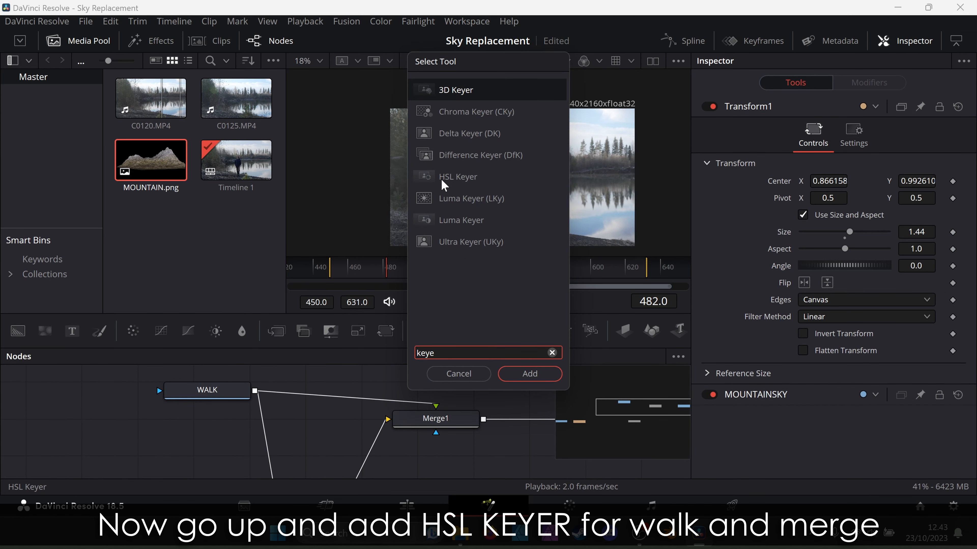
left_click(456, 178)
left_click(530, 374)
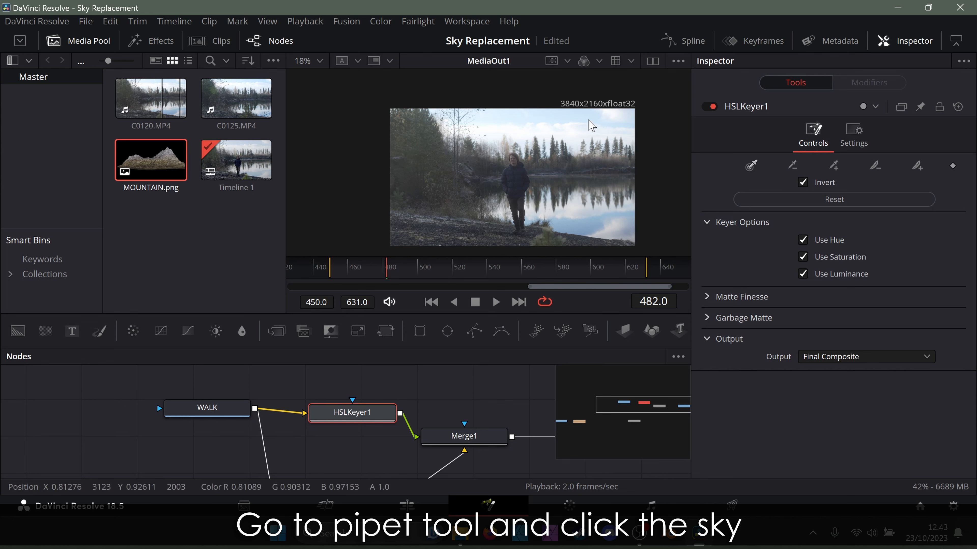
Sample the sky above the trees with the HSL Keyer's color picker to key it out.
left_click(590, 125)
scroll(590, 126, "up", 3)
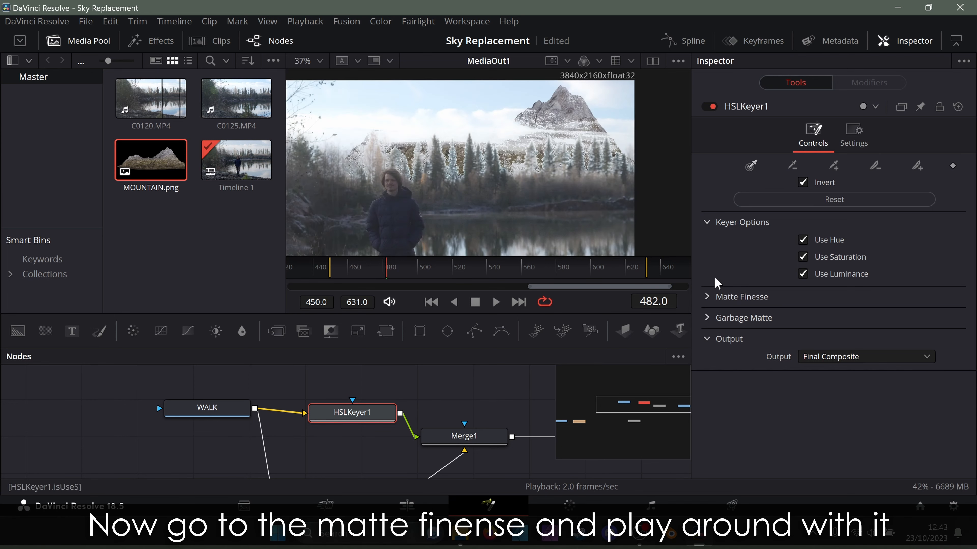
Refine the HSL Keyer's matte with Pre Filter 0.189, Clean Black 70.9, Clean White 4.7, Black Clip 14.3 and Blur Radius 63.0.
left_click(710, 303)
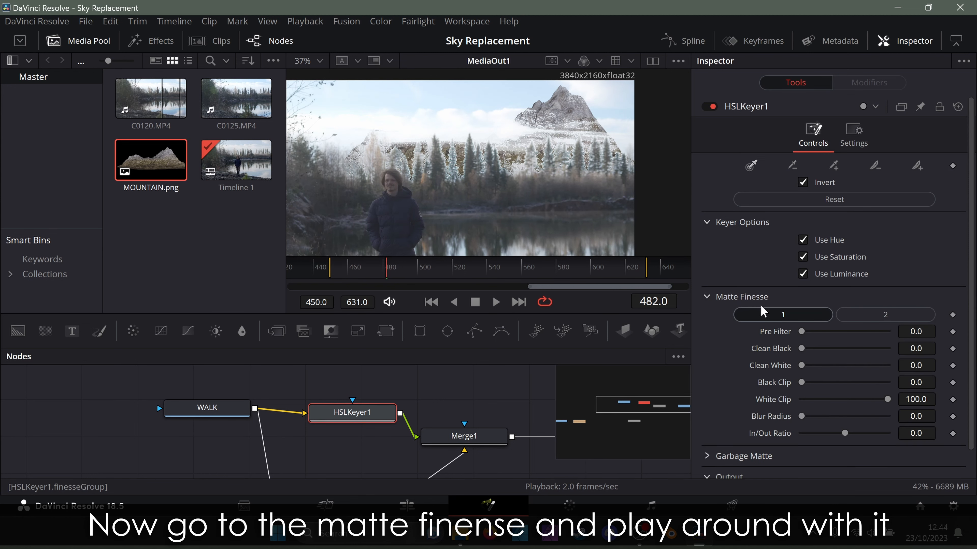
mouse_move(802, 333)
left_mouse_down()
mouse_move(826, 333)
mouse_move(809, 333)
mouse_move(817, 333)
left_mouse_up()
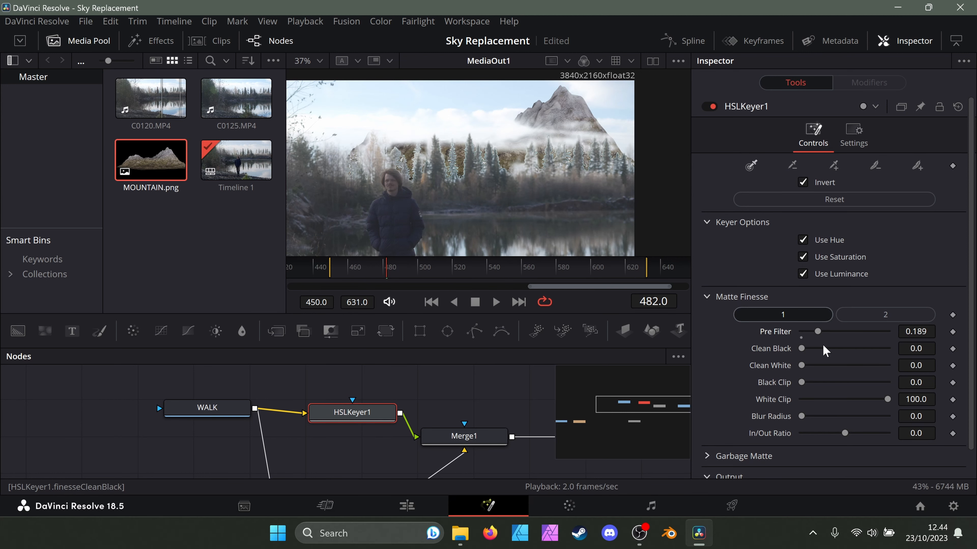
mouse_move(802, 366)
left_mouse_down()
mouse_move(828, 367)
mouse_move(801, 367)
left_mouse_up()
left_click_drag(801, 348, 863, 352)
mouse_move(802, 383)
left_mouse_down()
mouse_move(846, 383)
mouse_move(813, 383)
mouse_move(805, 365)
left_mouse_up()
mouse_move(802, 416)
left_mouse_down()
mouse_move(821, 416)
mouse_move(812, 416)
left_mouse_up()
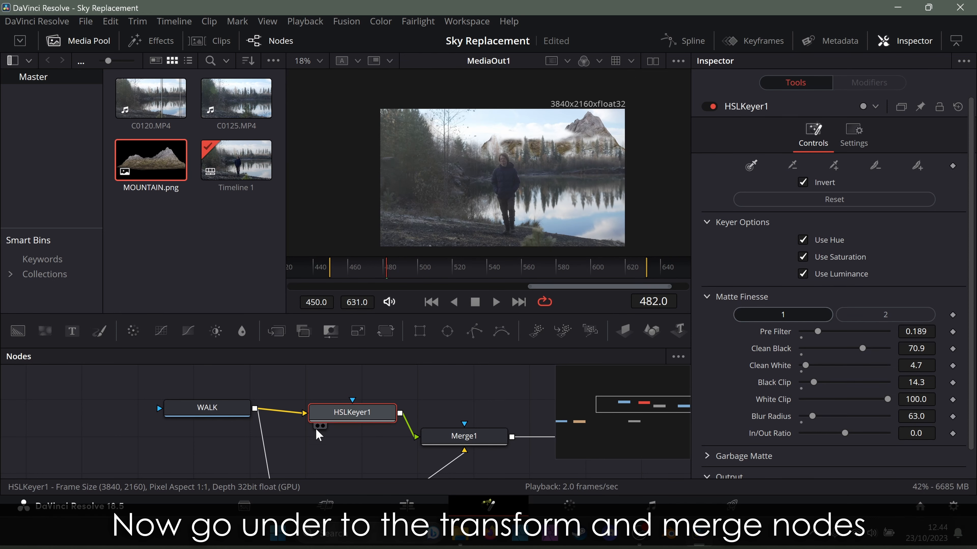
Add a Color Curves node on the connection between Transform1 and Merge1_1.
left_click_drag(245, 441, 548, 326)
left_click_drag(181, 402, 219, 393)
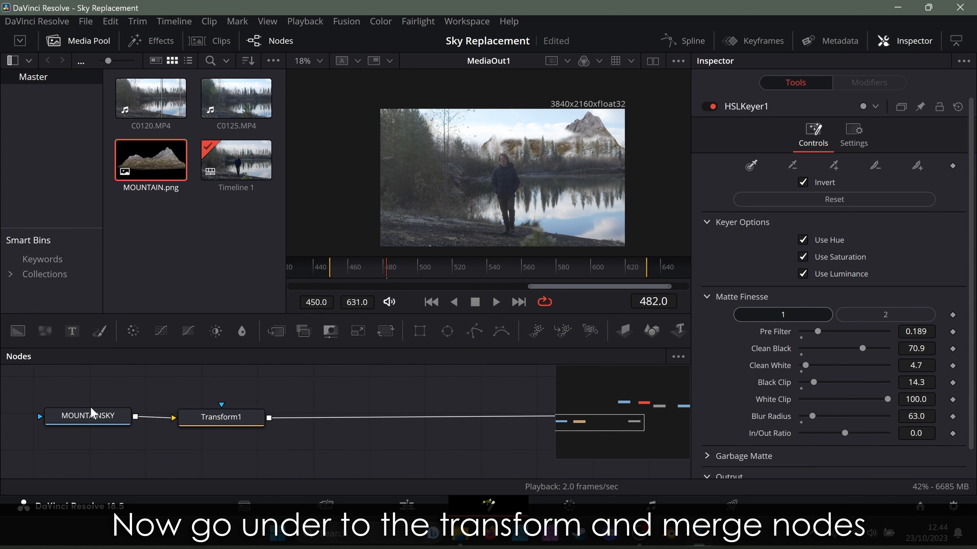
left_click_drag(469, 418, 334, 414)
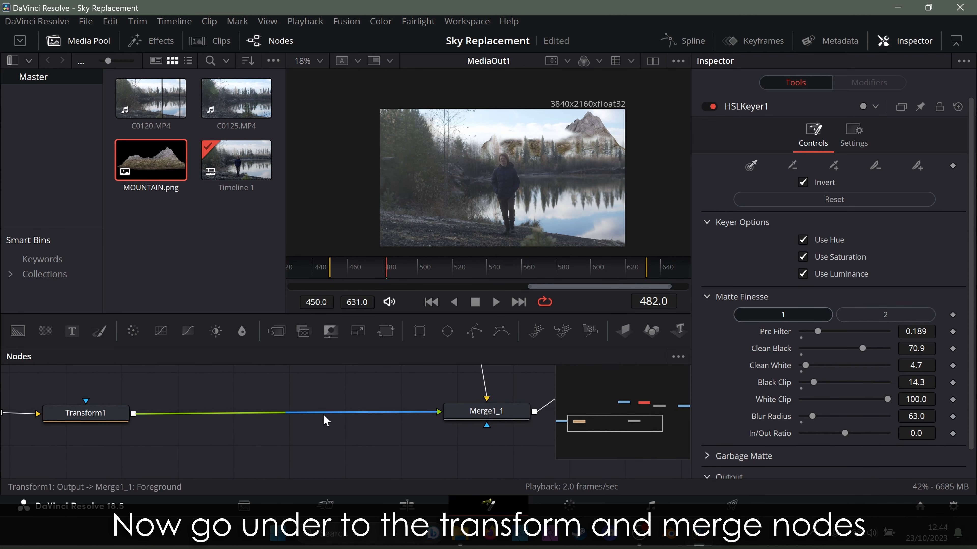
key("shift+space")
type("col")
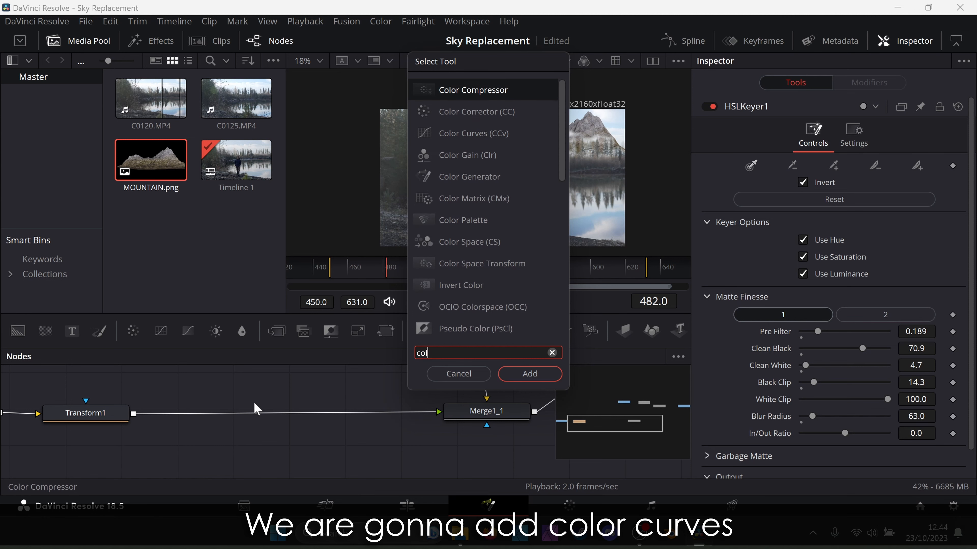
type("or")
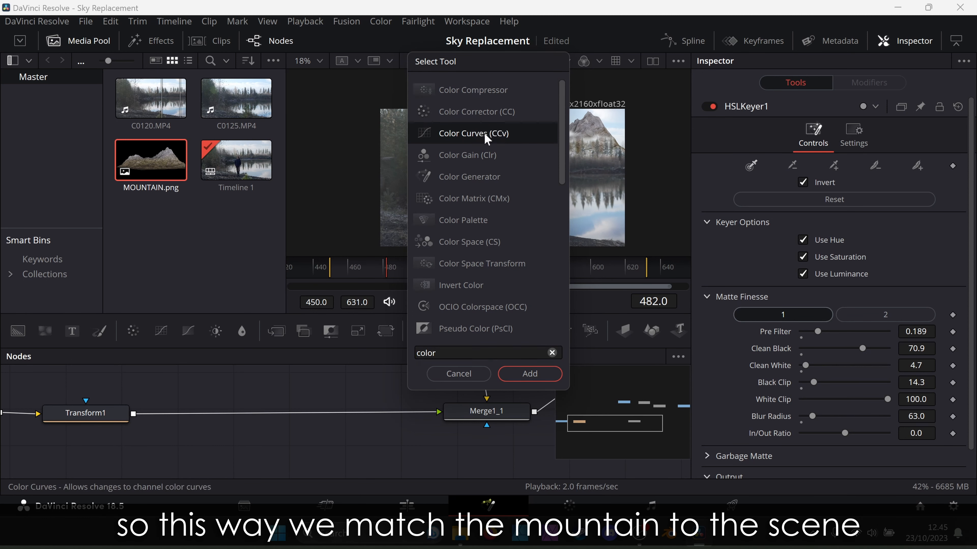
left_click(474, 133)
left_click(529, 373)
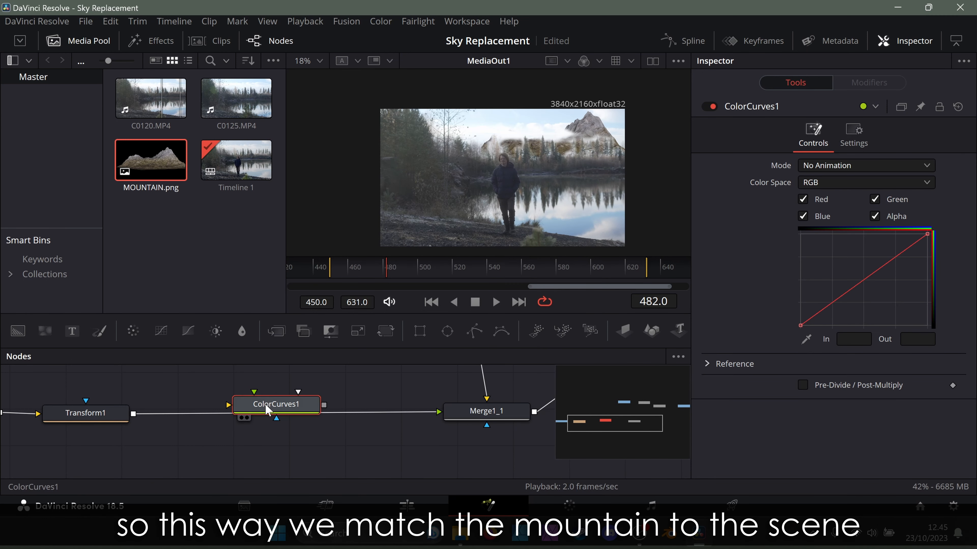
left_click_drag(269, 406, 292, 413)
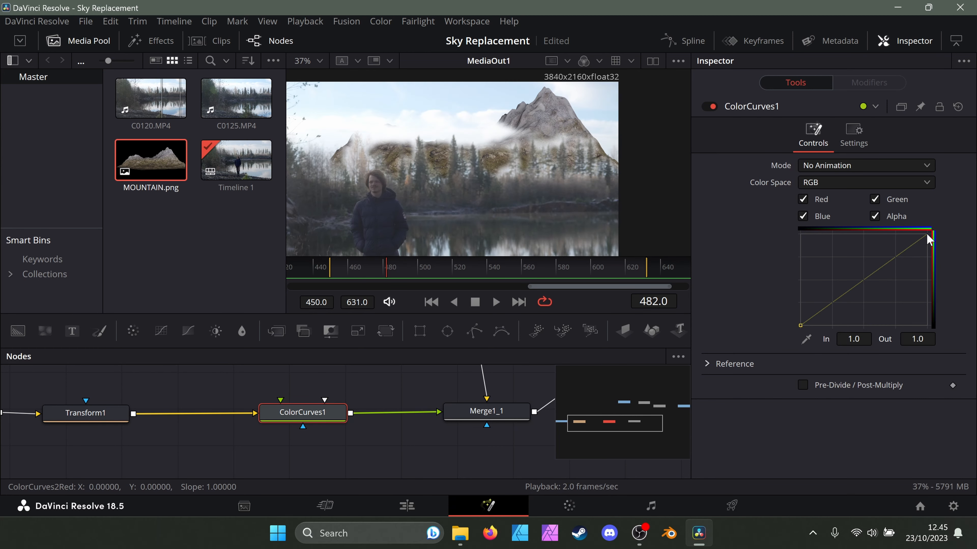
Adjust the end points of the RGB curve in ColorCurves1 to fade the mountain's contrast to match the hazy scene.
left_click_drag(928, 238, 799, 326)
right_click(799, 326)
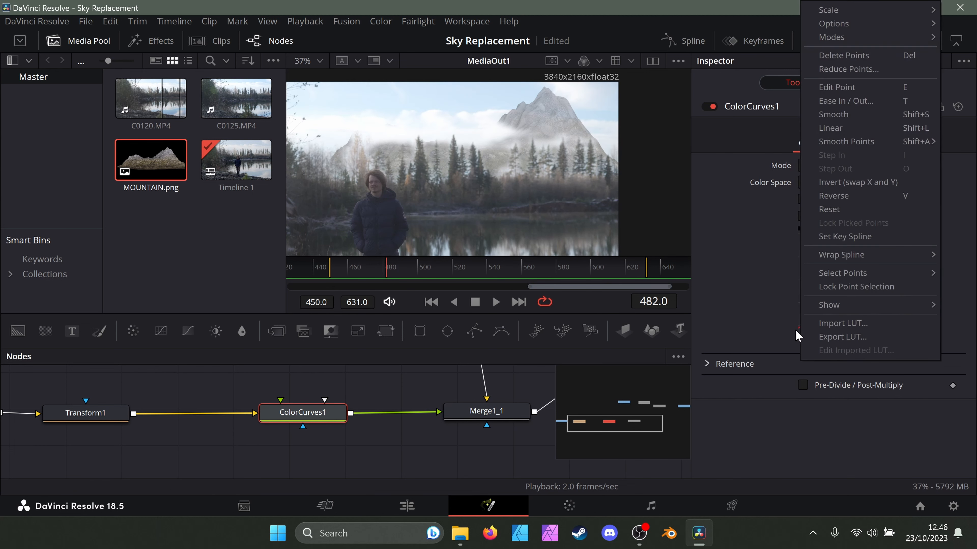
left_click(795, 329)
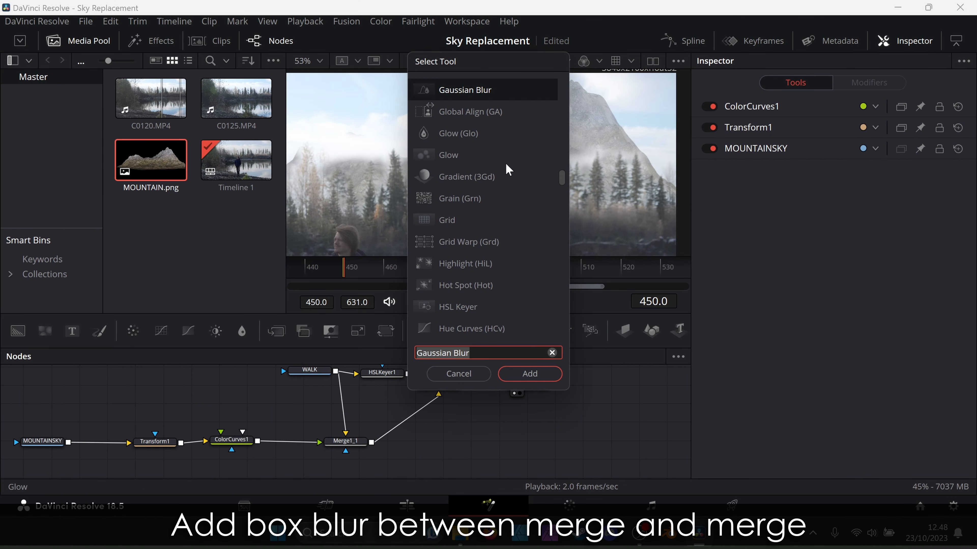
Add a Box Blur node on the connection between Merge1_1 and Merge1.
key("ctrl+a")
type("box")
key("Return")
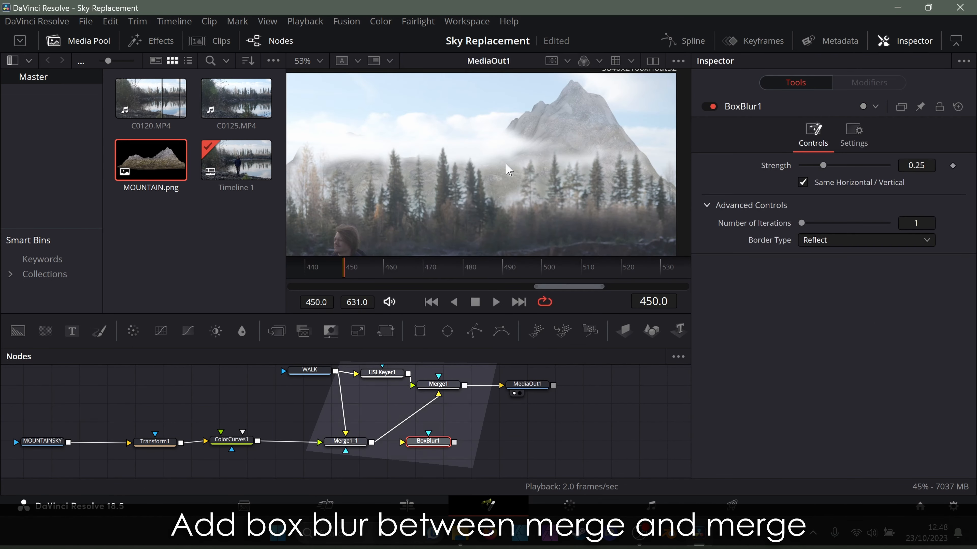
left_click_drag(431, 445, 406, 421)
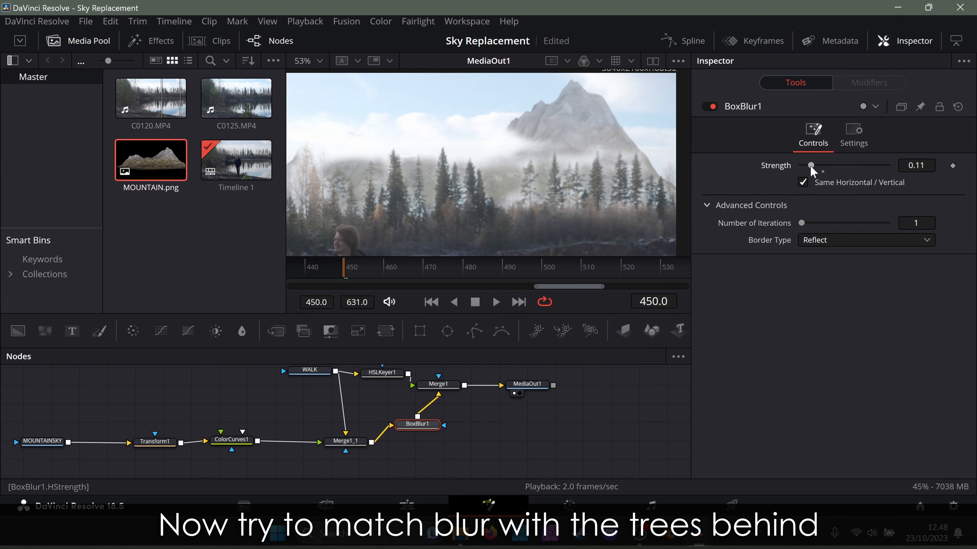
Set the Box Blur strength to 0.126 at frame 450, matching the mountain's softness to the trees in front of it.
scroll(532, 168, "up", 5)
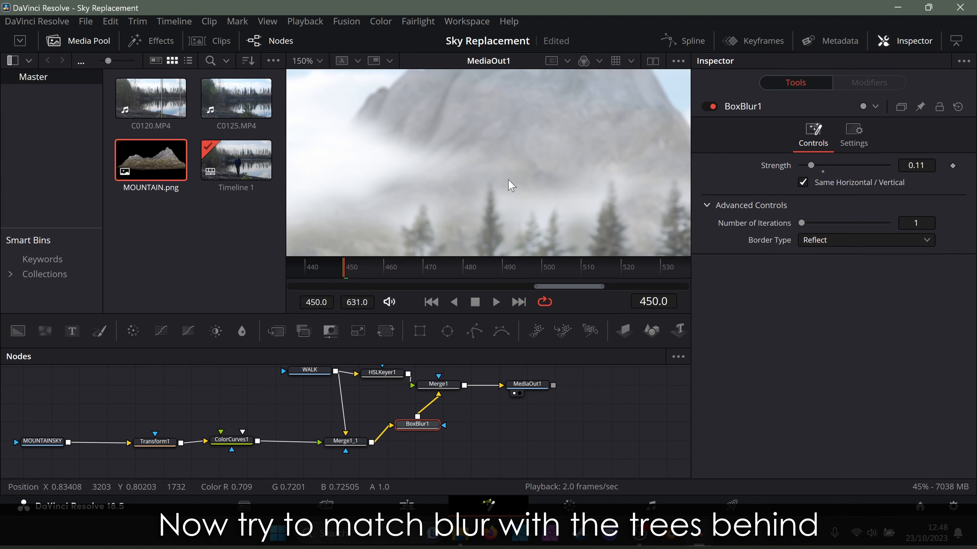
left_click_drag(529, 201, 426, 193)
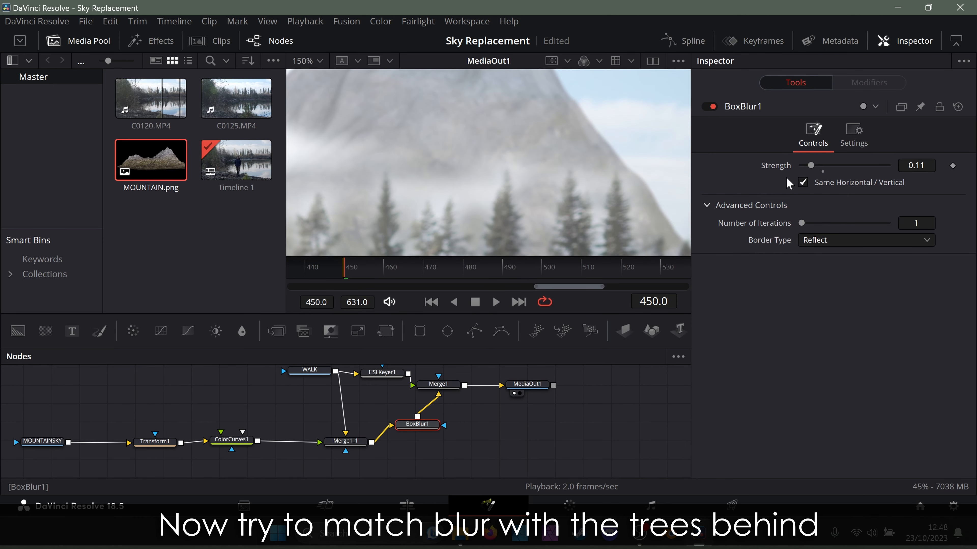
left_click_drag(811, 164, 811, 165)
key("ctrl+f")
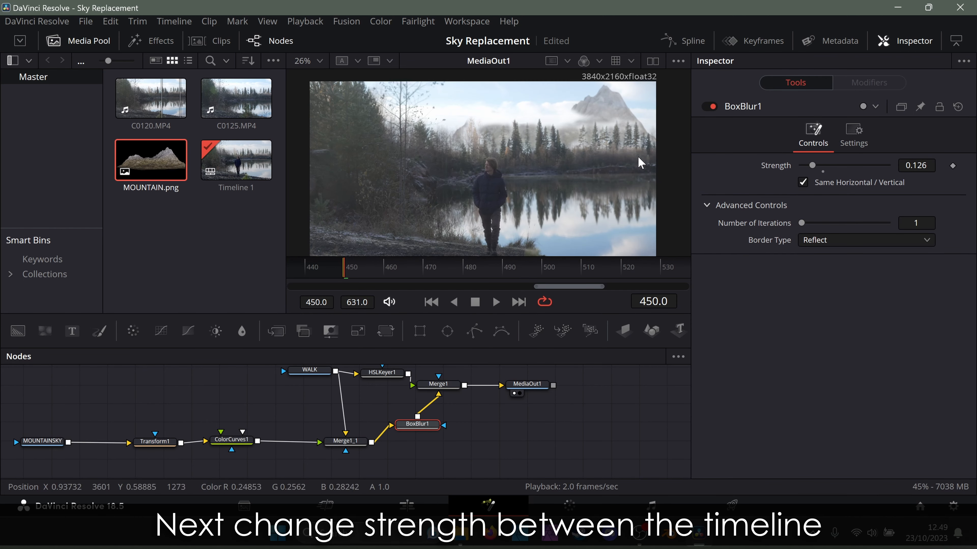
Keyframe the Box Blur strength at 0.15 on frame 489 and 0.189 on frame 540.
left_click_drag(347, 269, 438, 283)
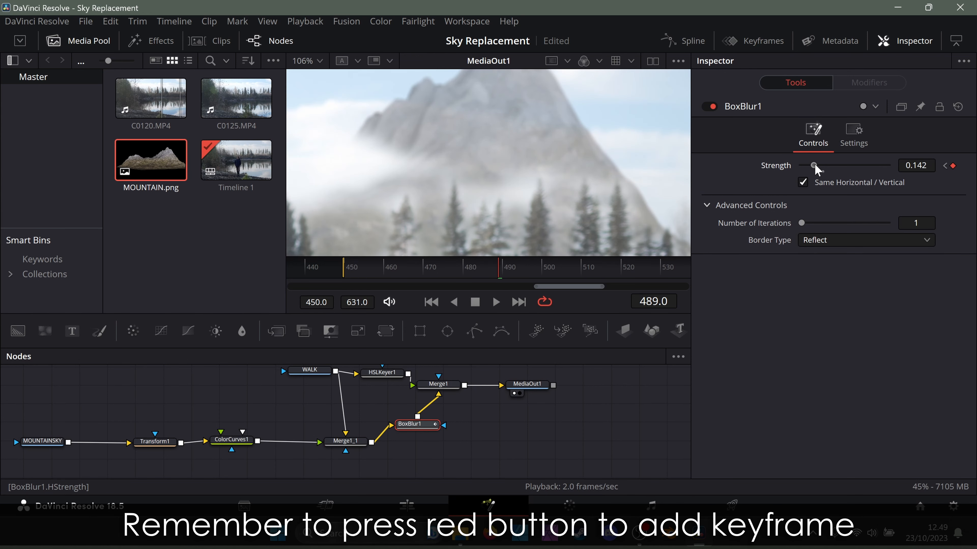
left_click_drag(815, 165, 815, 165)
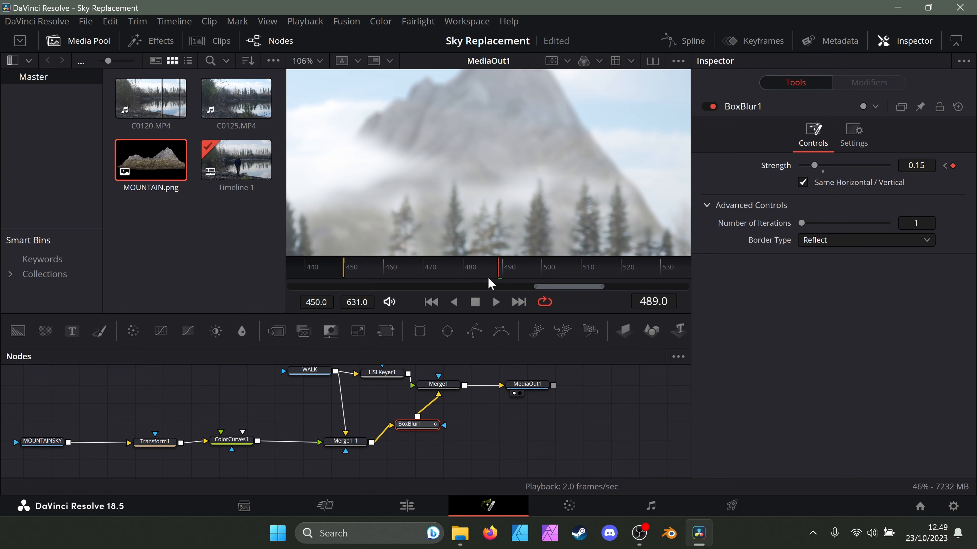
scroll(542, 274, "down", 3)
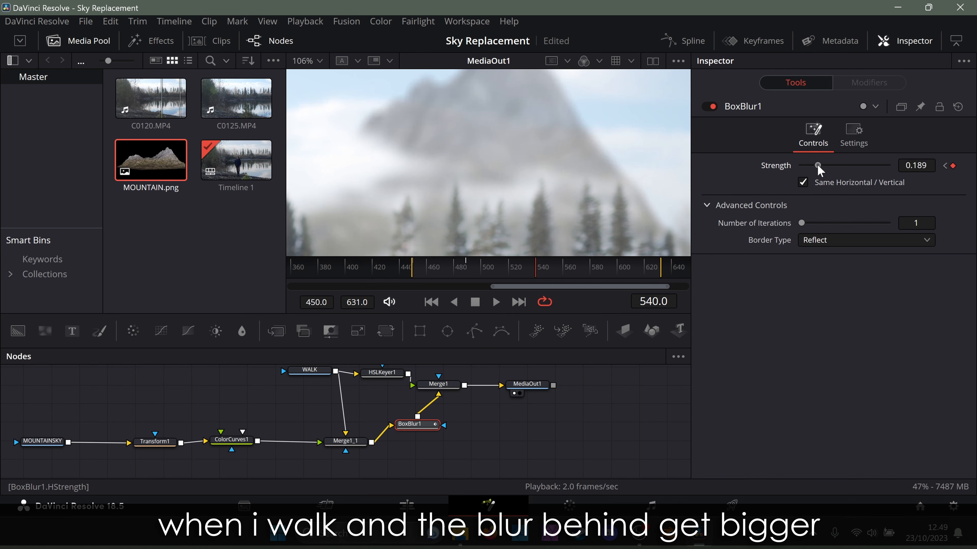
scroll(630, 181, "down", 6)
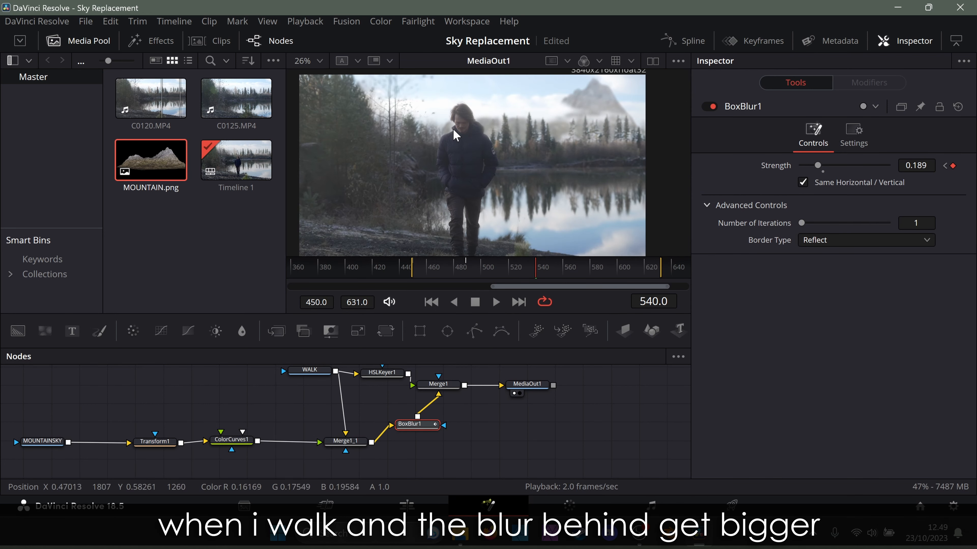